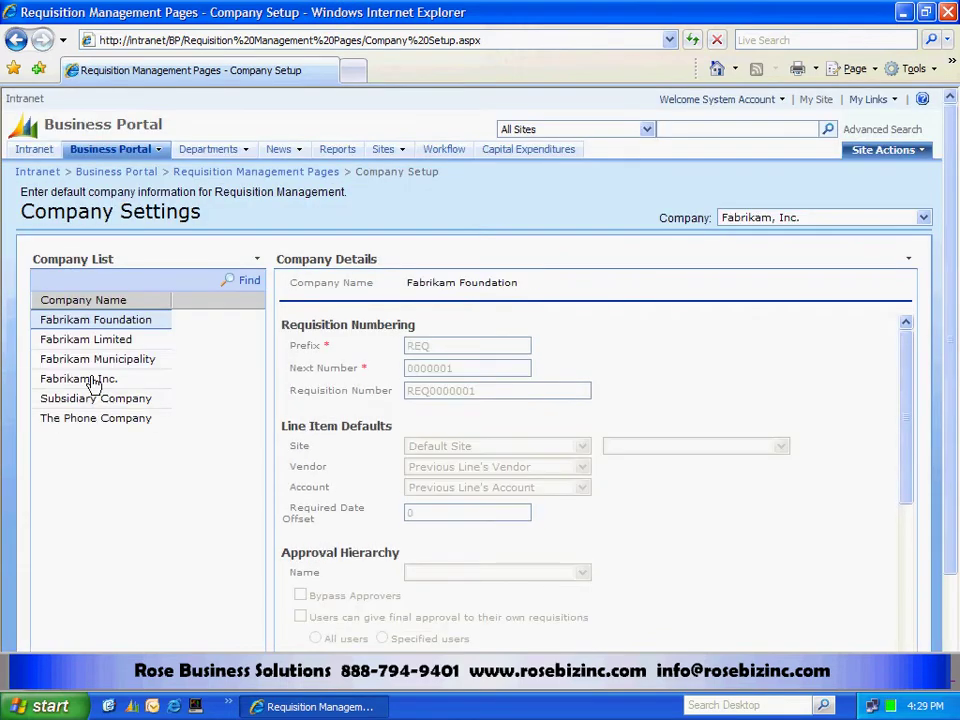
- Load Fabrikam, Inc.'s company settings, showing numbering REQ0000013 and site WAREHOUSE
click(92, 379)
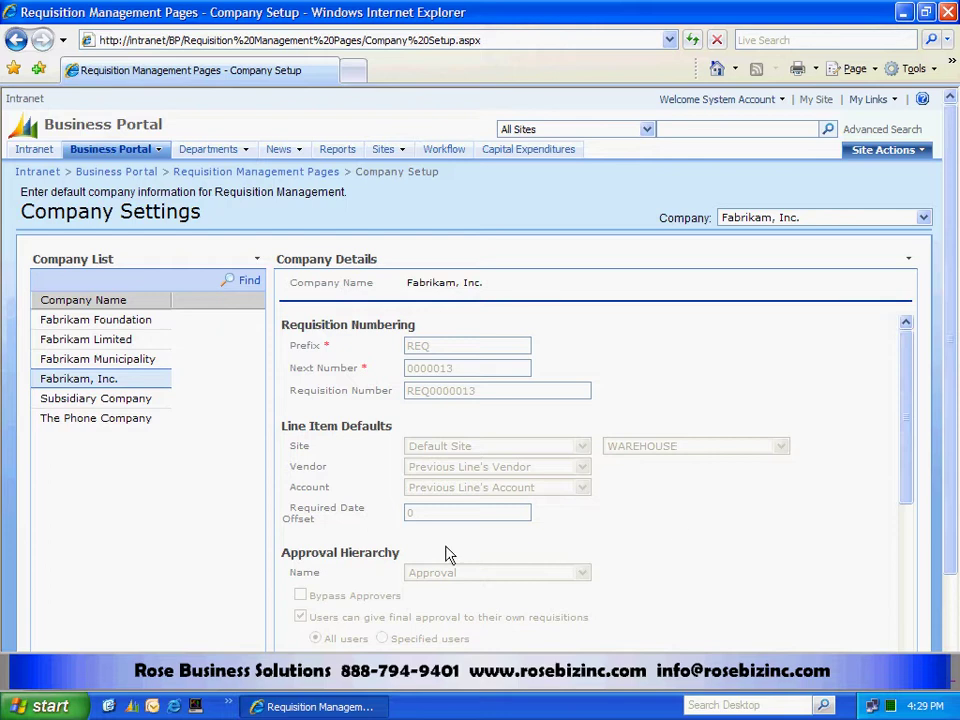
scroll(766, 568, down, 3)
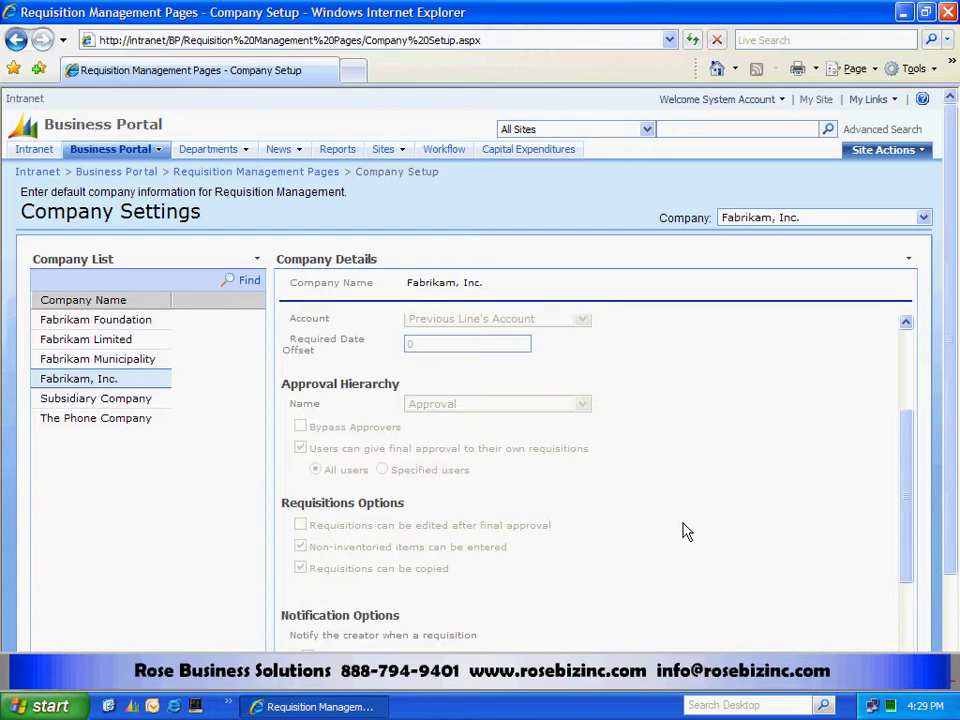
scroll(686, 531, down, 1)
scroll(686, 531, down, 2)
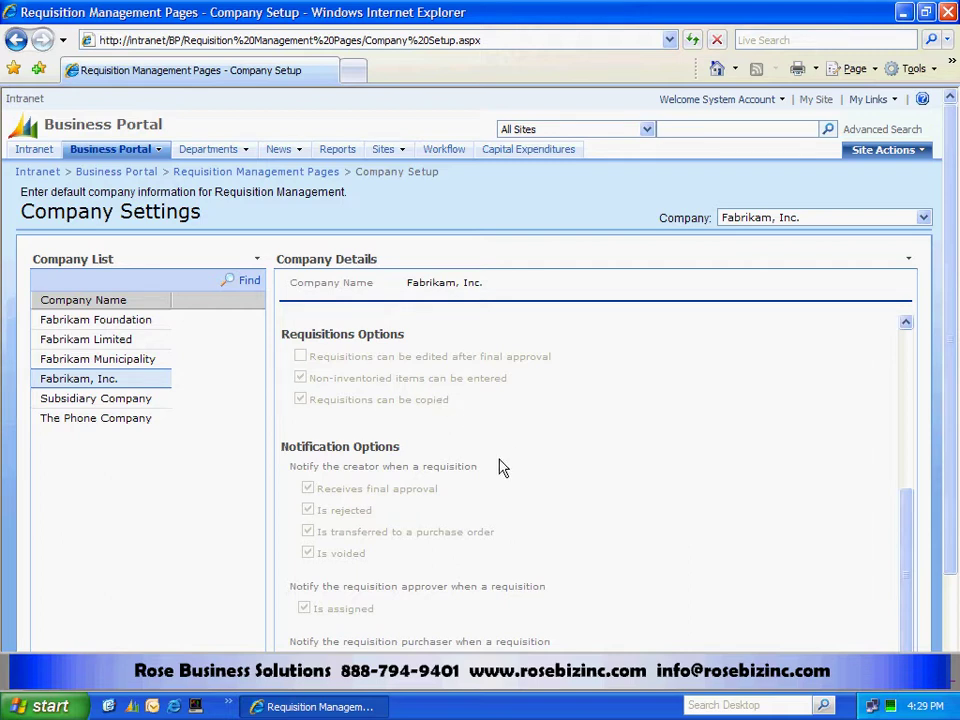
scroll(531, 504, down, 3)
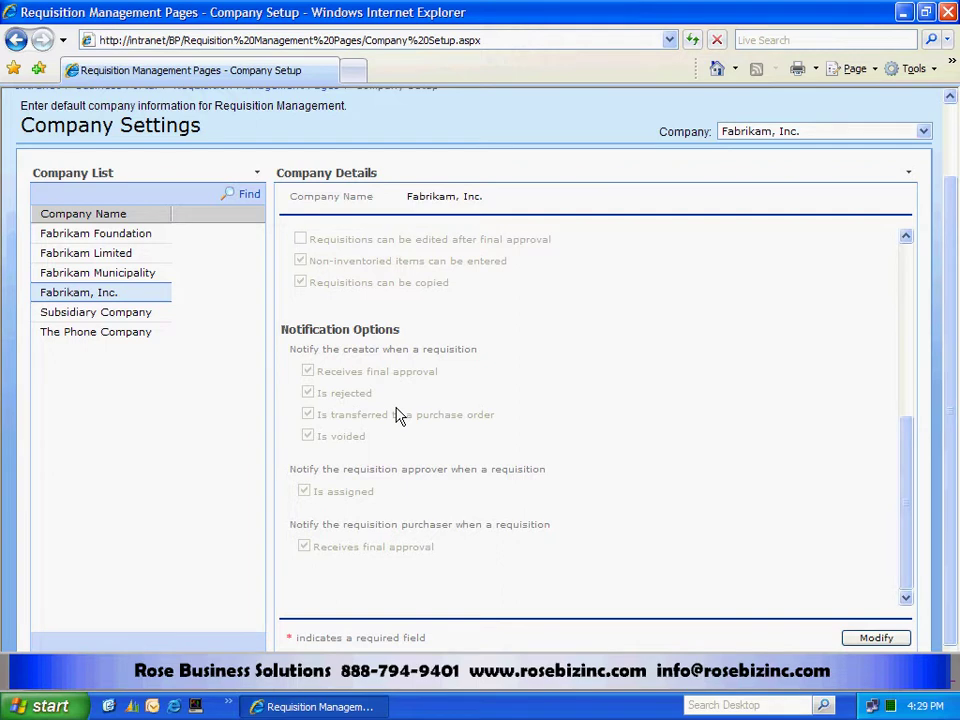
scroll(502, 422, up, 2)
scroll(502, 422, up, 3)
scroll(795, 304, up, 3)
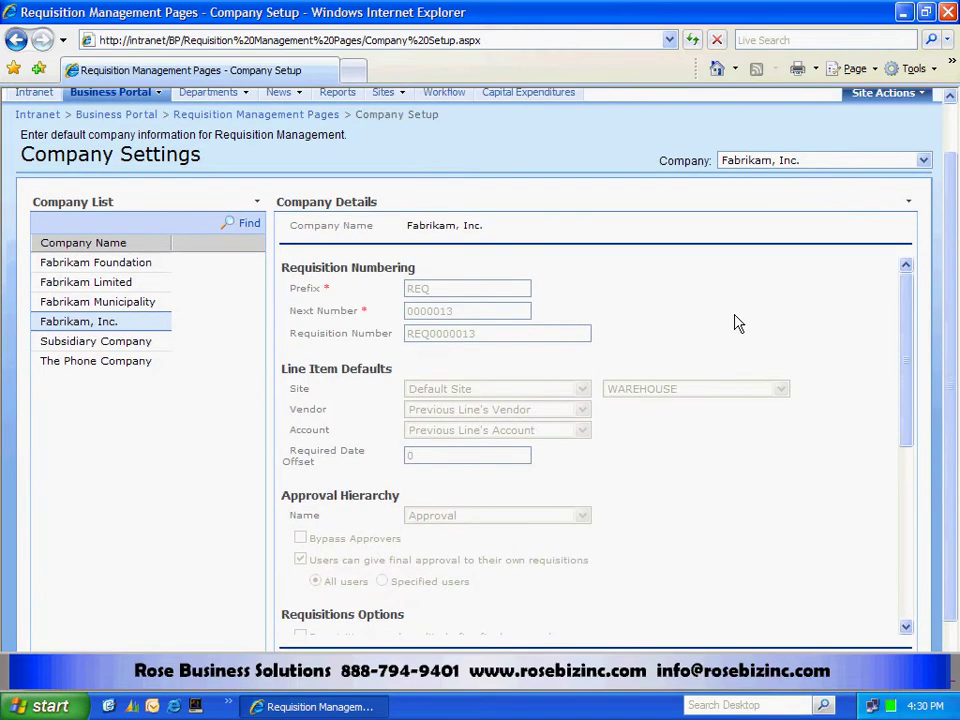
scroll(734, 322, up, 1)
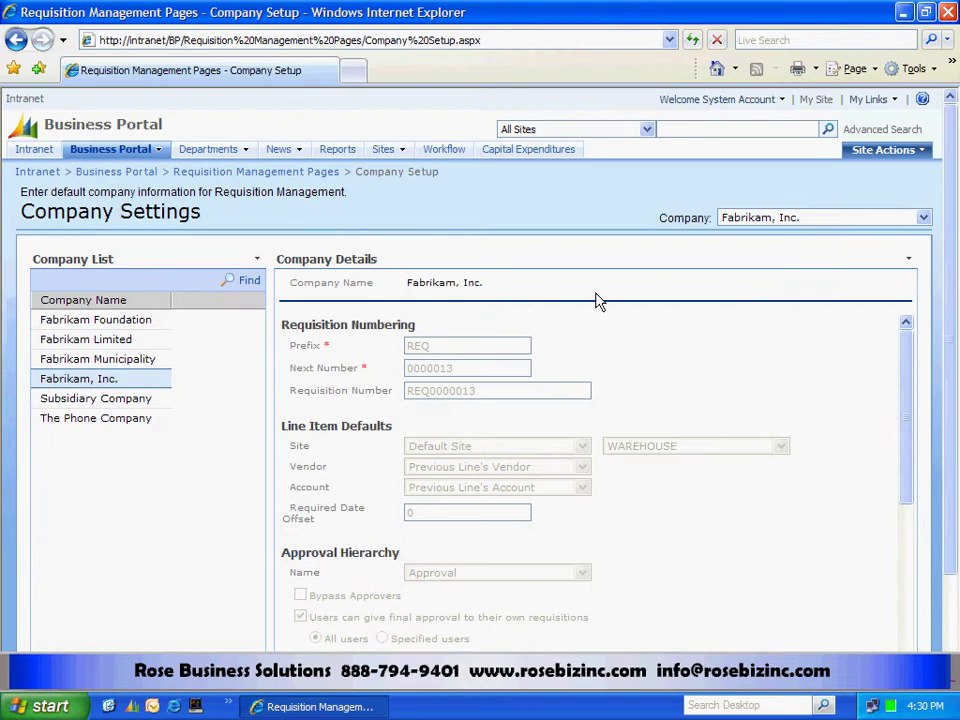
- Open the Requisition Assigned To Role Notification, subject 'Purchase Request [RequisitionID]', under Notifications
click(250, 174)
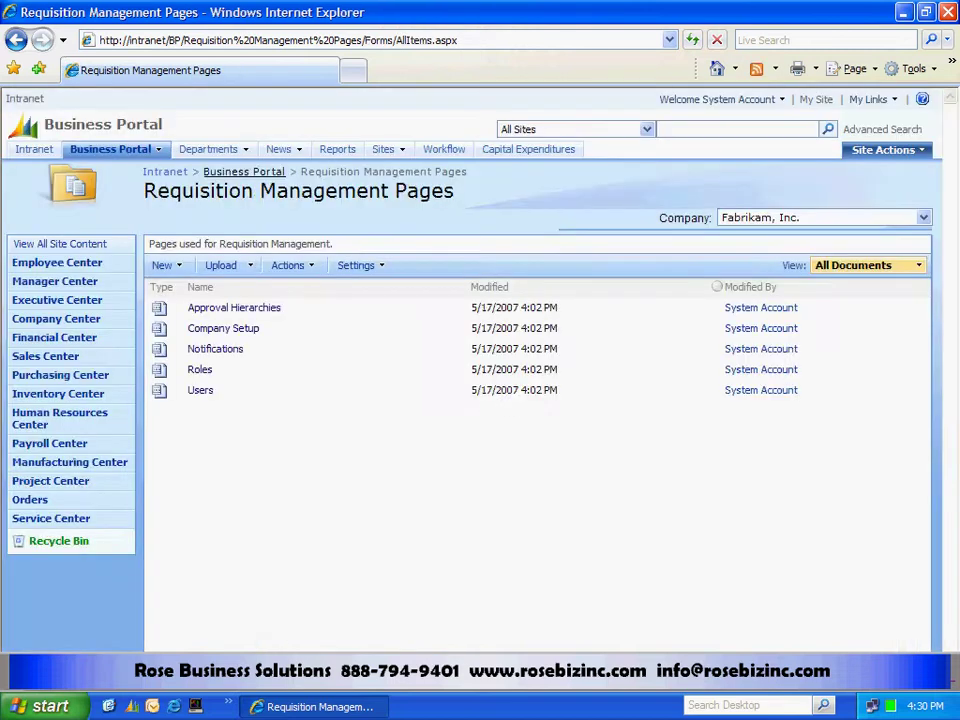
click(229, 353)
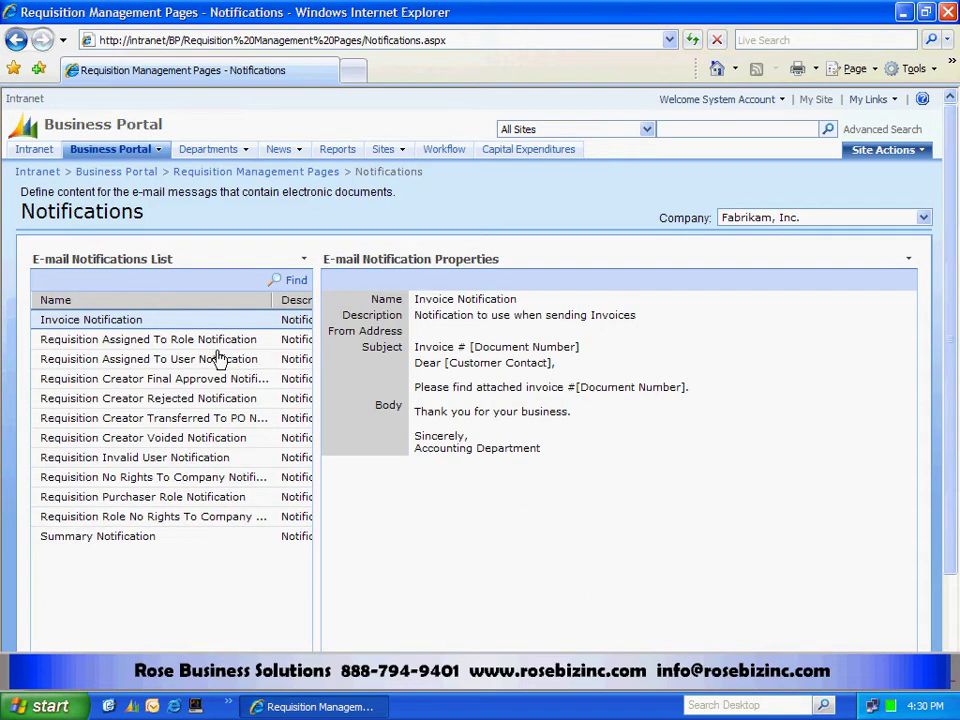
click(183, 340)
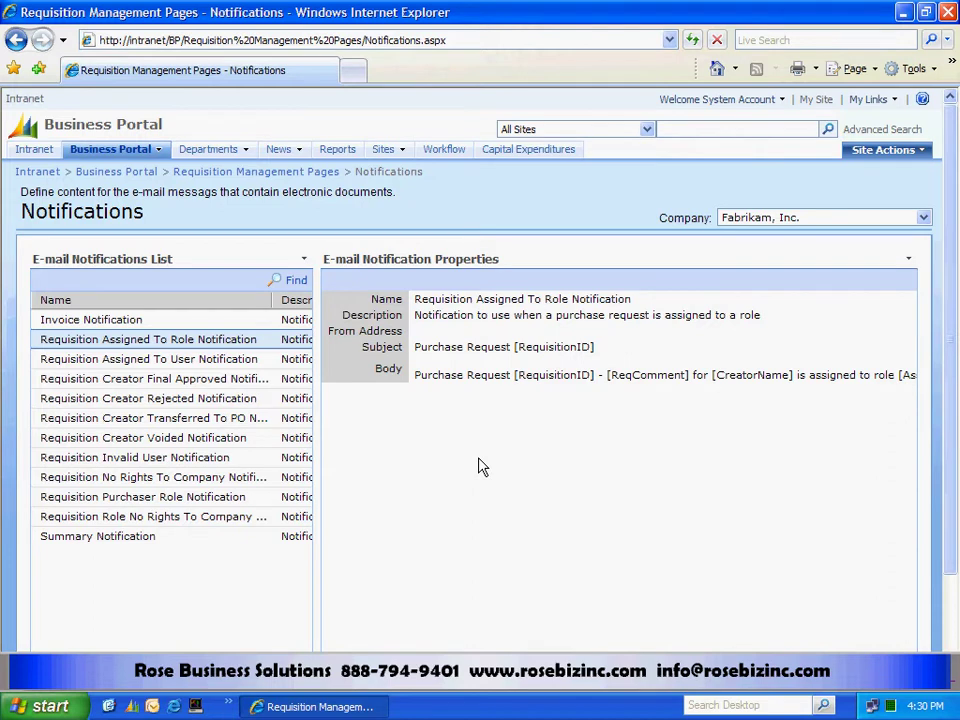
scroll(640, 562, down, 2)
click(197, 630)
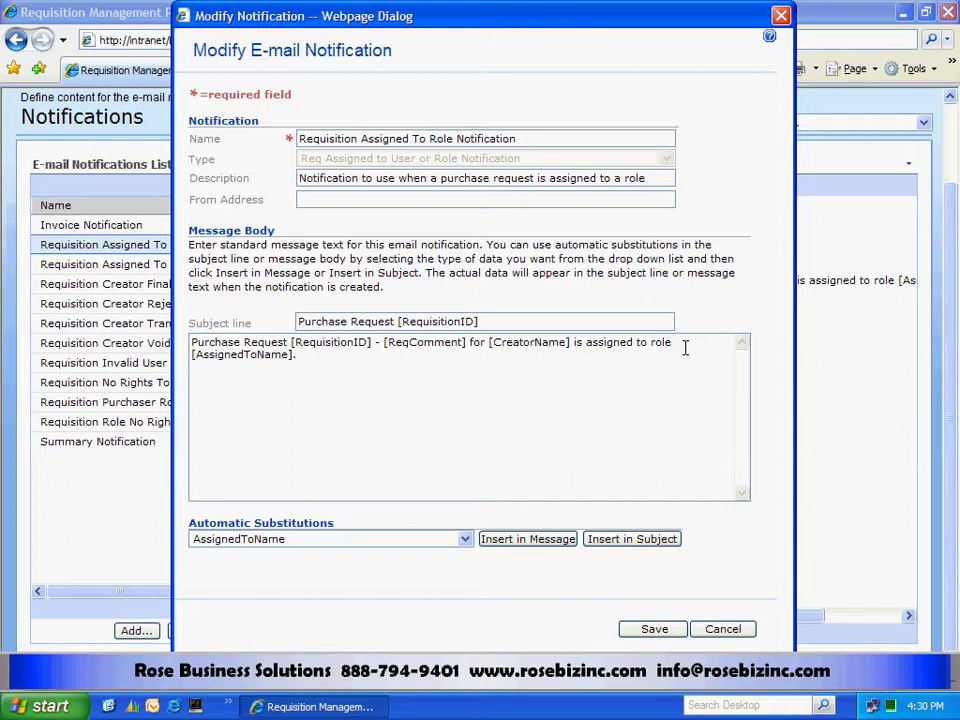
click(723, 629)
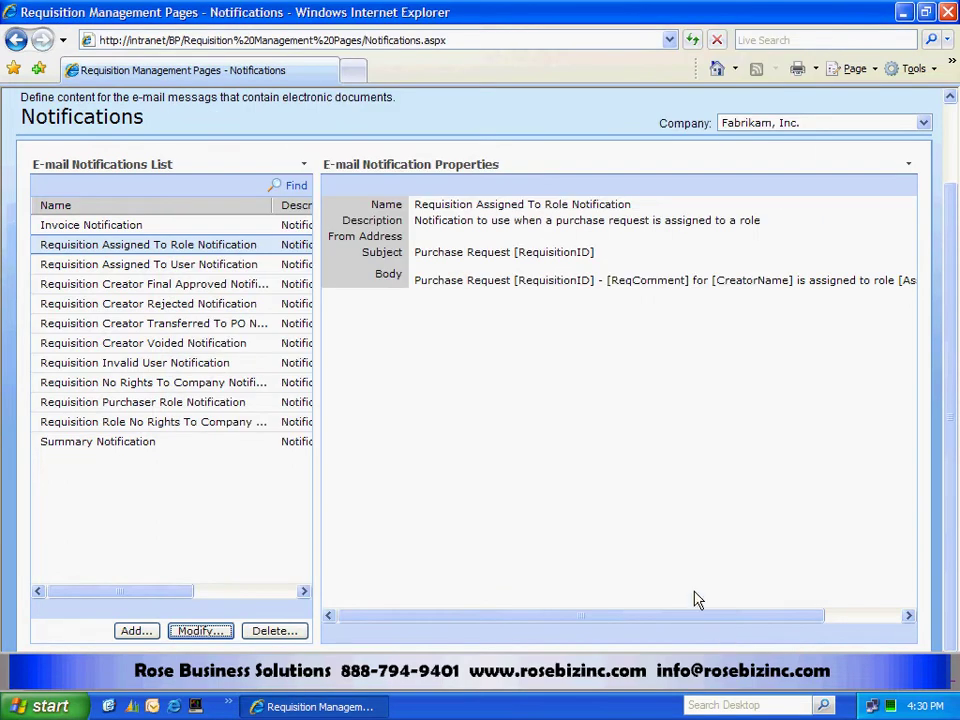
scroll(621, 455, up, 2)
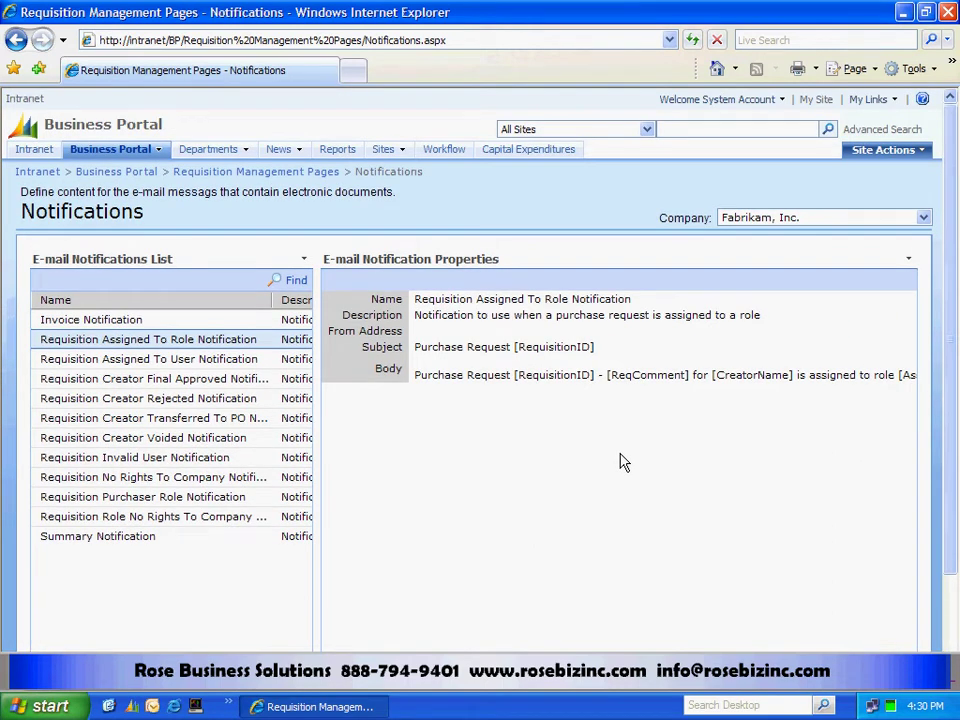
- On Approval Hierarchies, expand Requisition Administrator and Requisition Approver to list the approver users
click(276, 174)
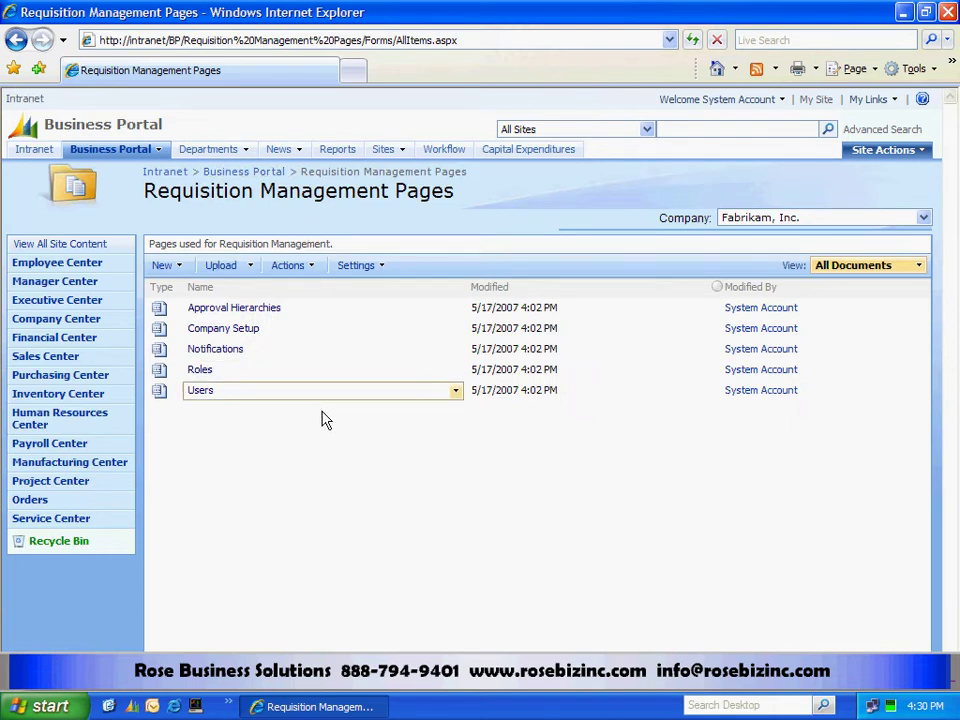
click(236, 309)
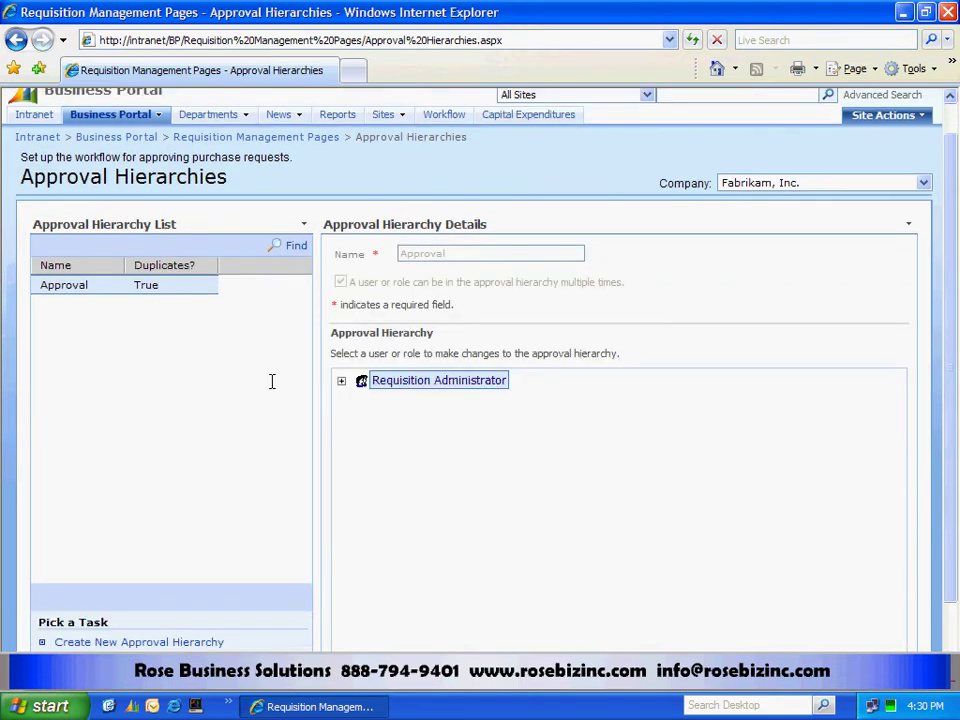
click(341, 381)
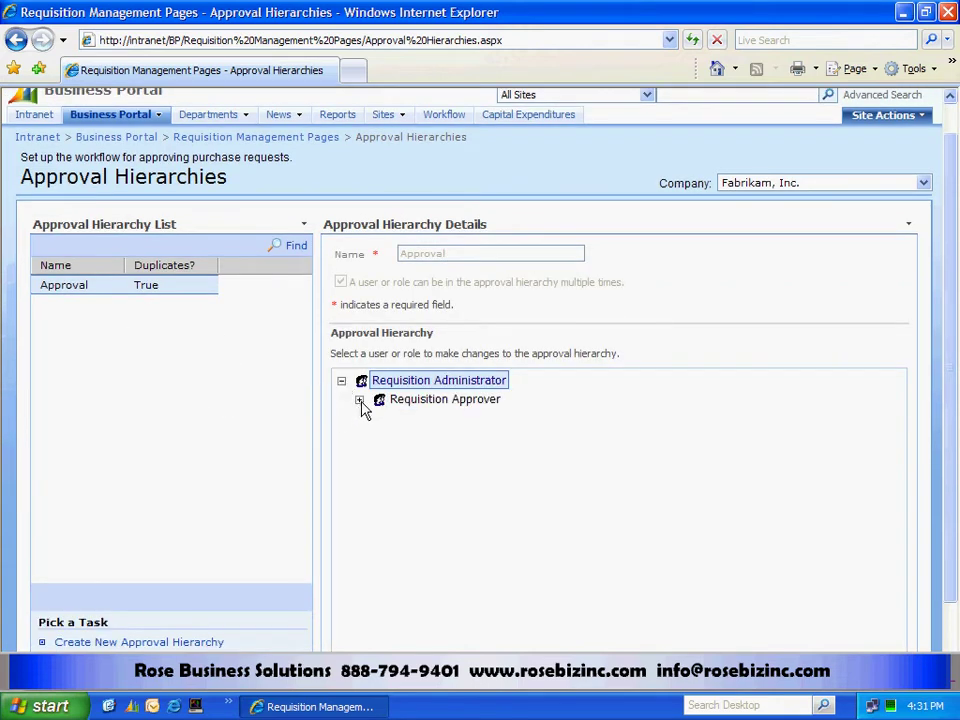
click(359, 399)
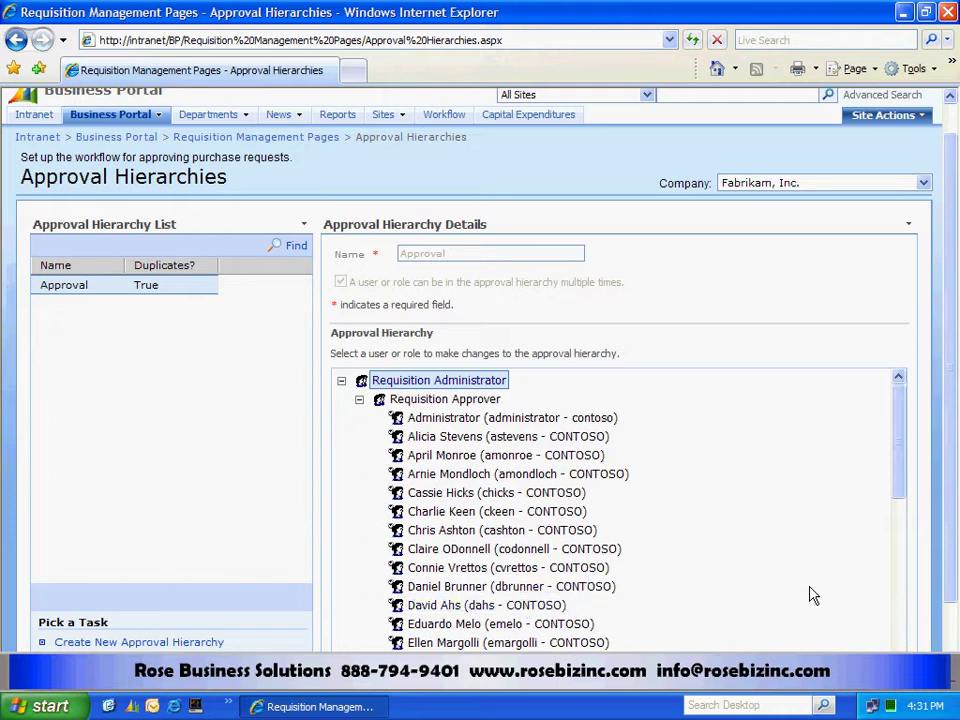
scroll(810, 594, down, 6)
scroll(810, 594, down, 3)
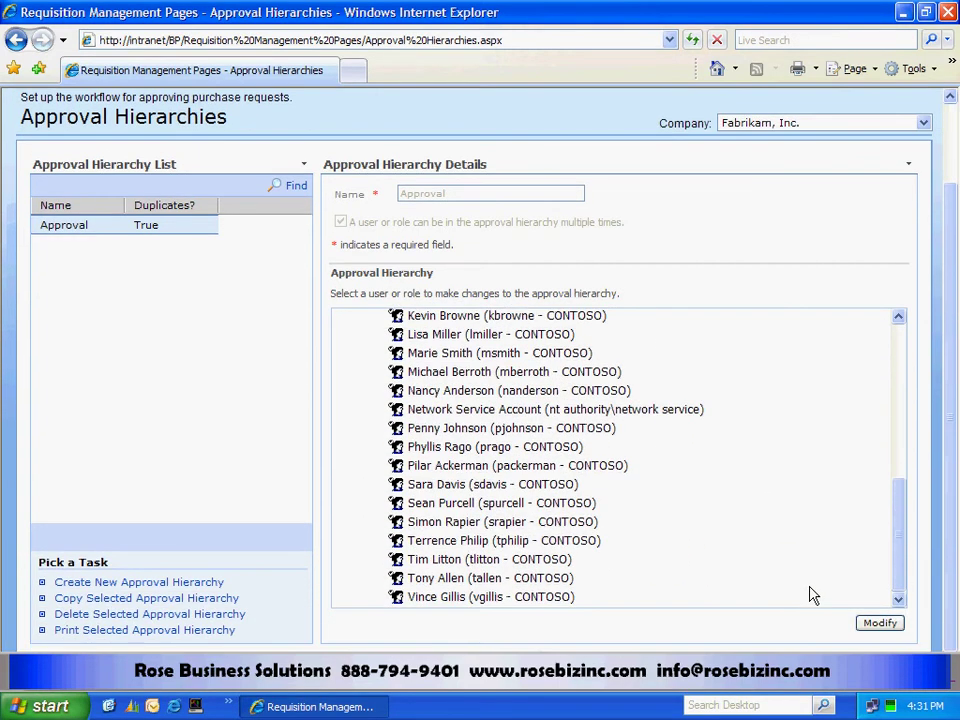
click(877, 627)
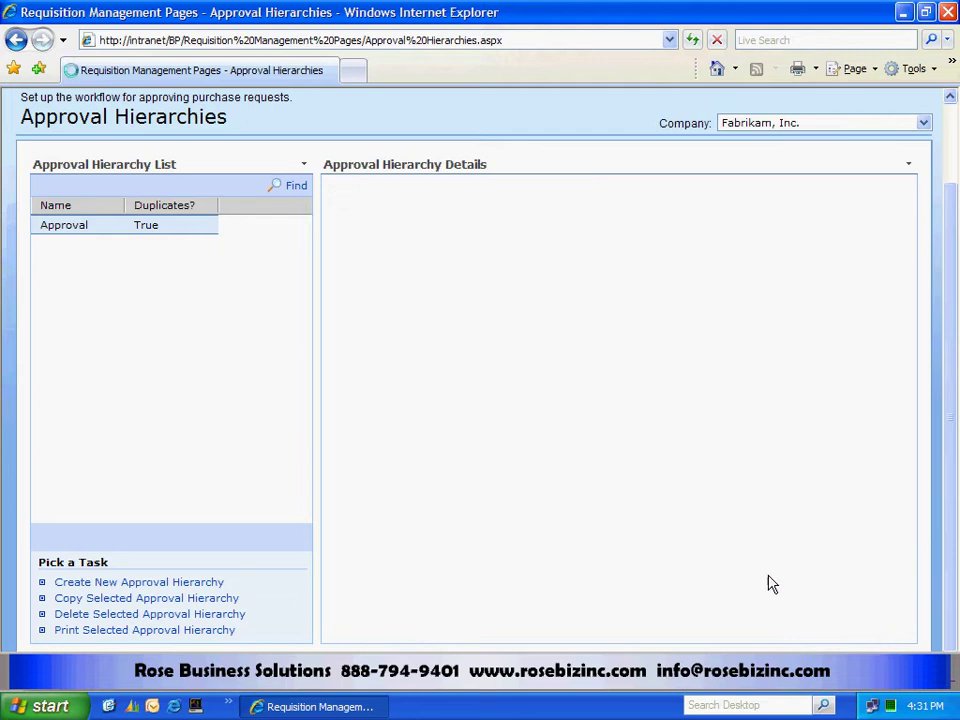
scroll(660, 540, up, 3)
scroll(645, 517, up, 6)
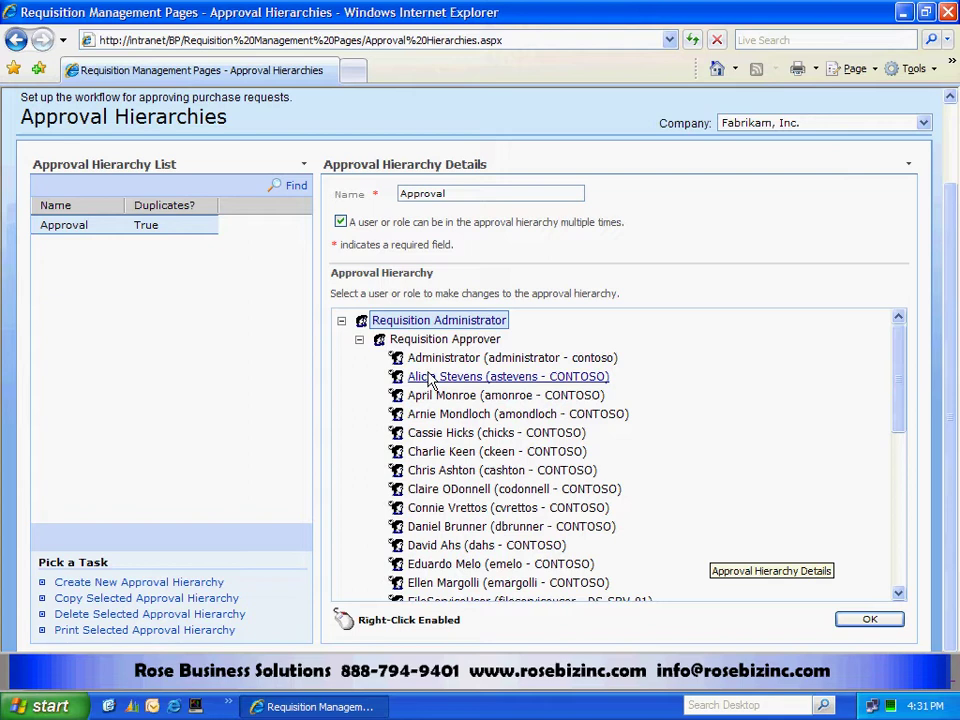
right_click(430, 342)
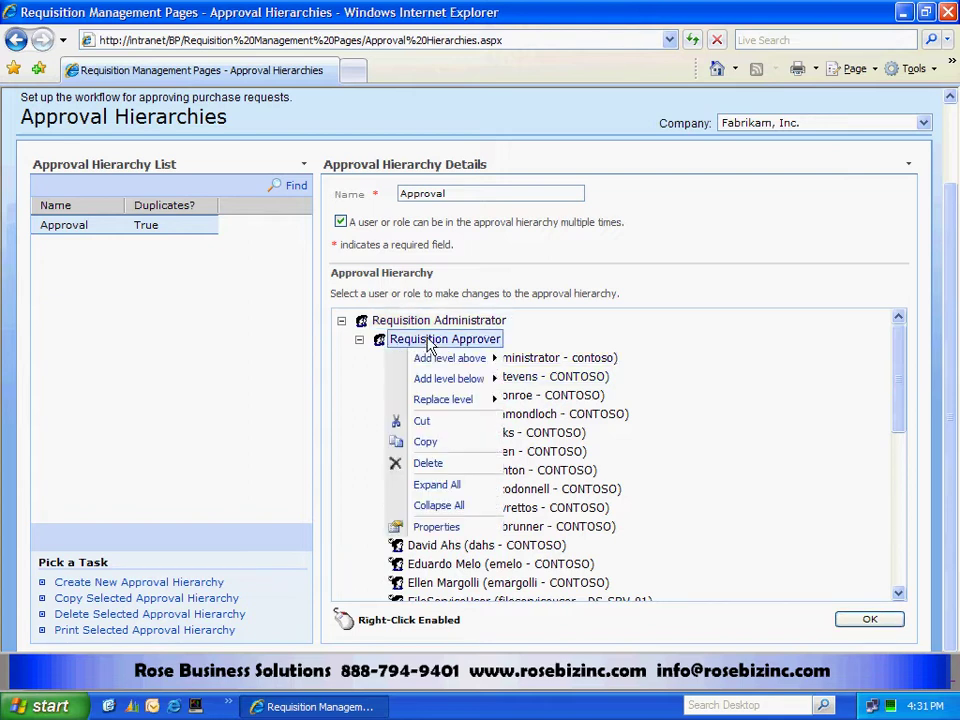
mouse_move(430, 363)
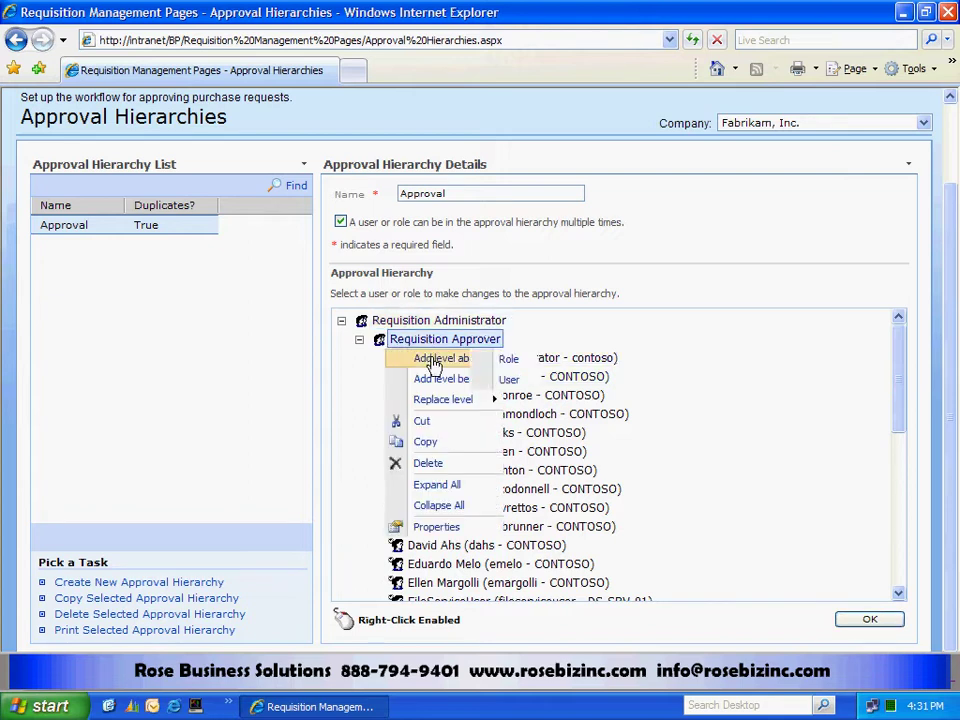
mouse_move(445, 387)
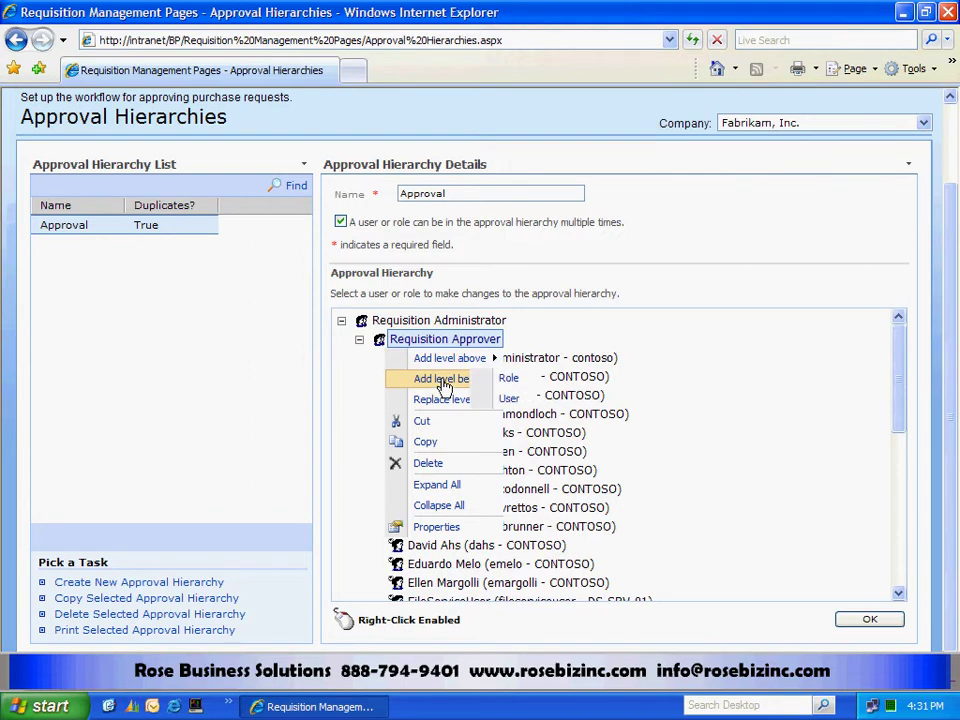
click(351, 431)
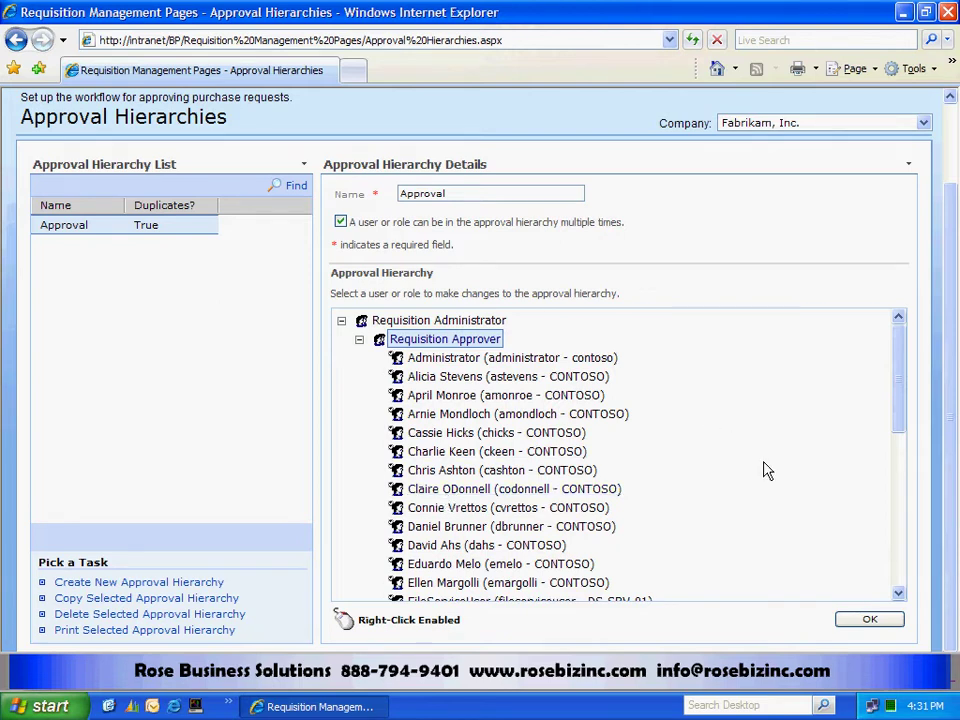
scroll(767, 470, up, 2)
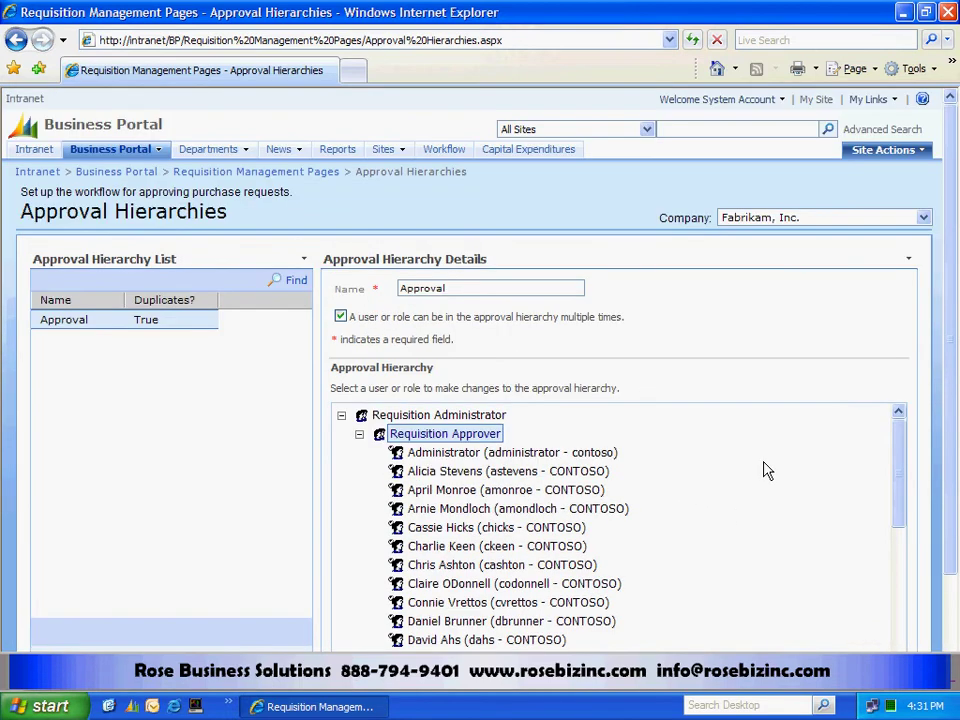
- On the Users page, view a user with a $0 approval limit and all line item fields Hidden
click(250, 175)
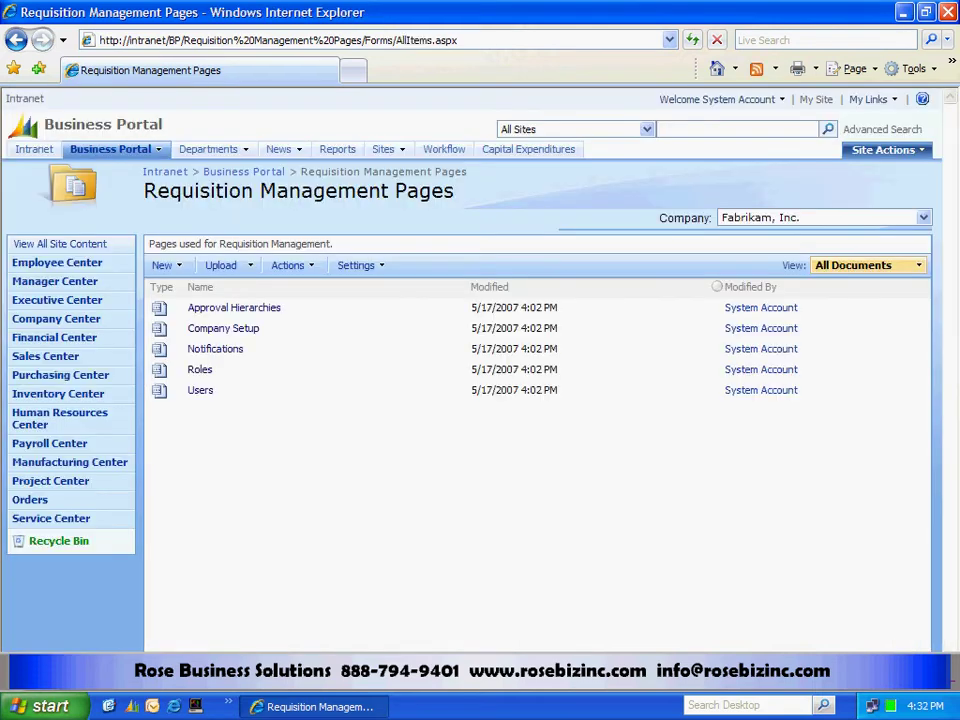
mouse_move(206, 399)
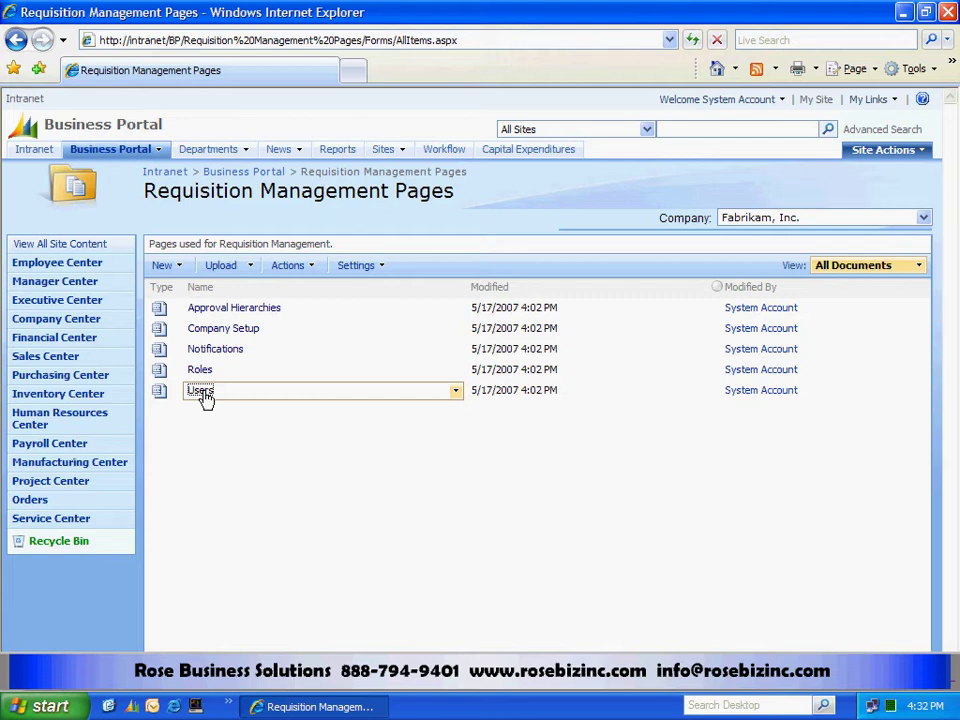
click(201, 391)
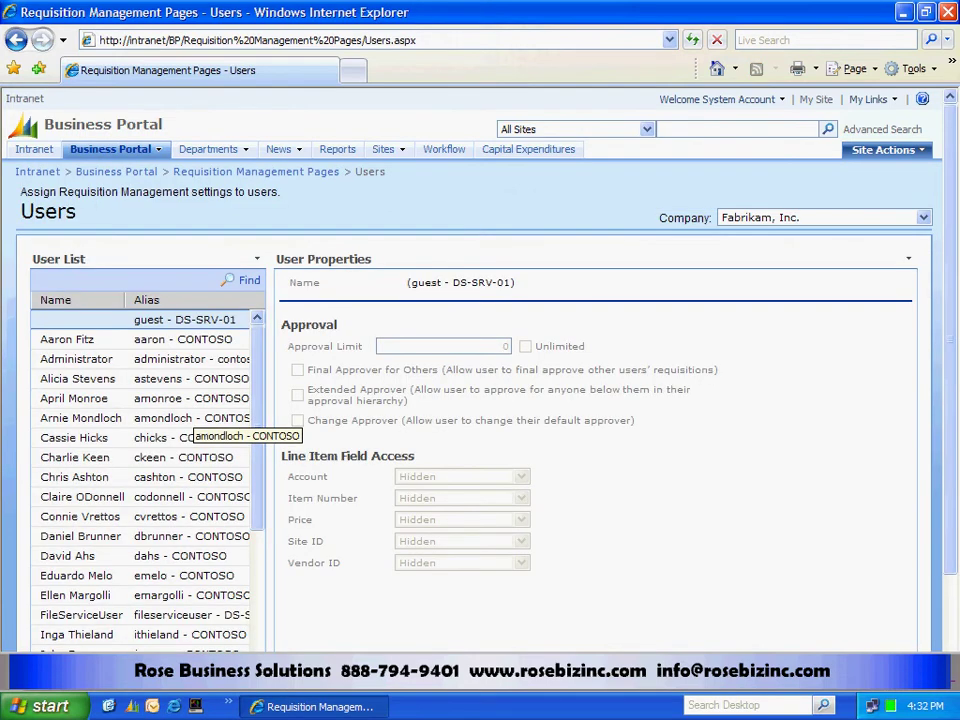
click(72, 384)
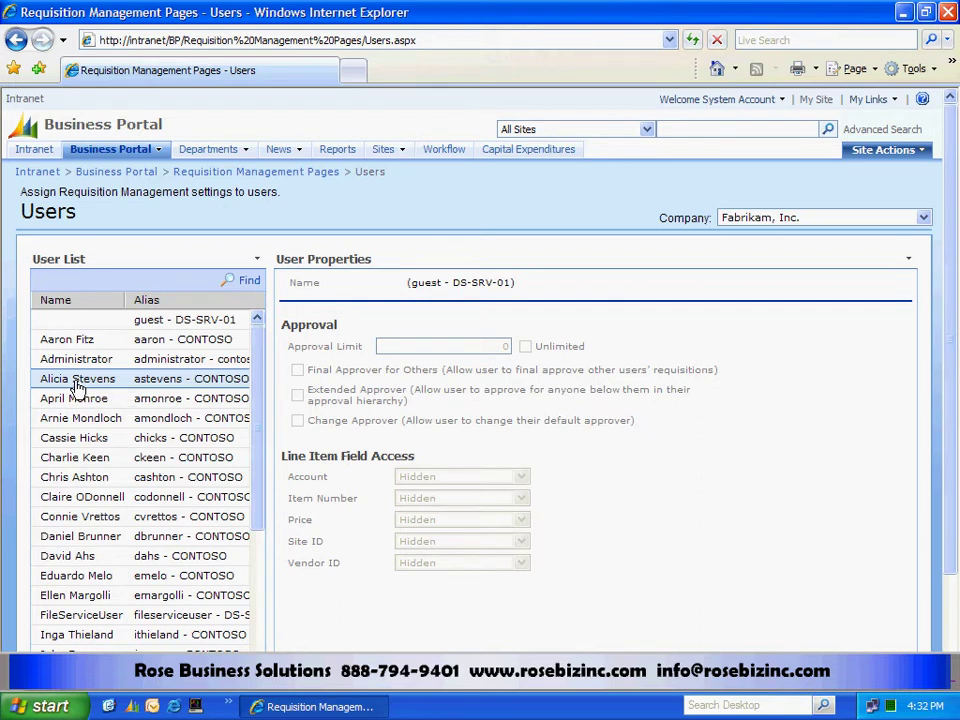
click(77, 385)
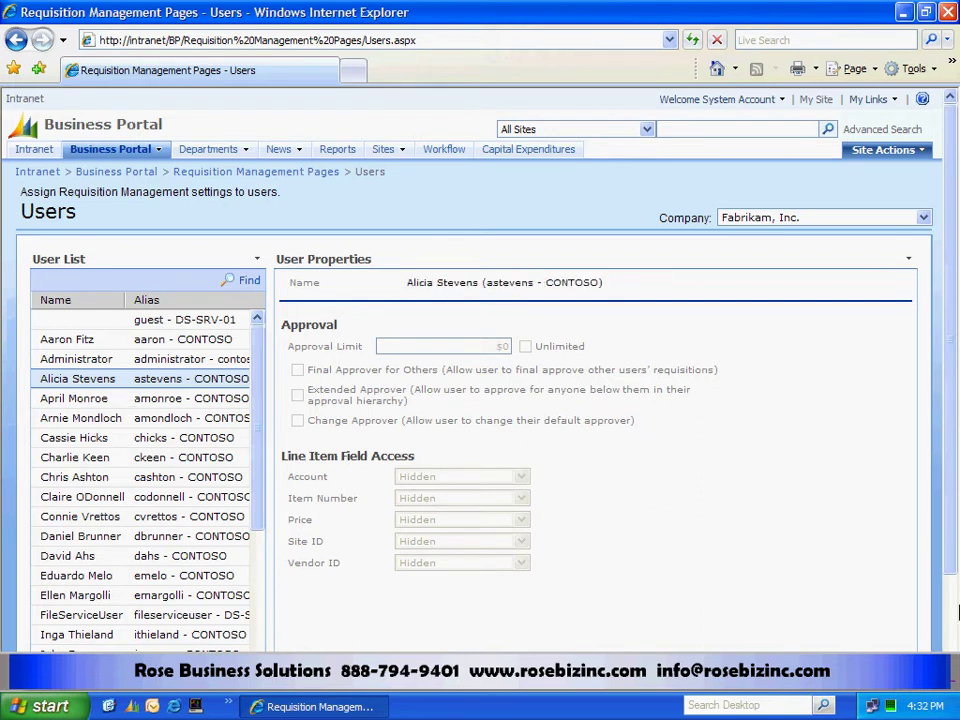
scroll(949, 606, down, 3)
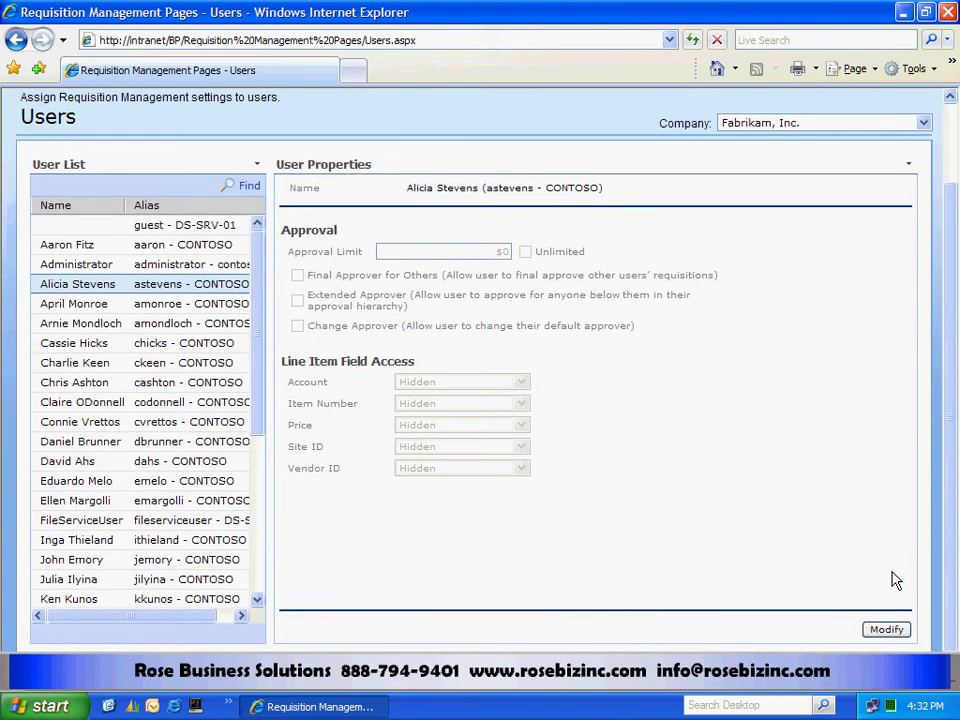
- Switch the user to edit mode and review the Account access choices, keeping Account Hidden
click(886, 630)
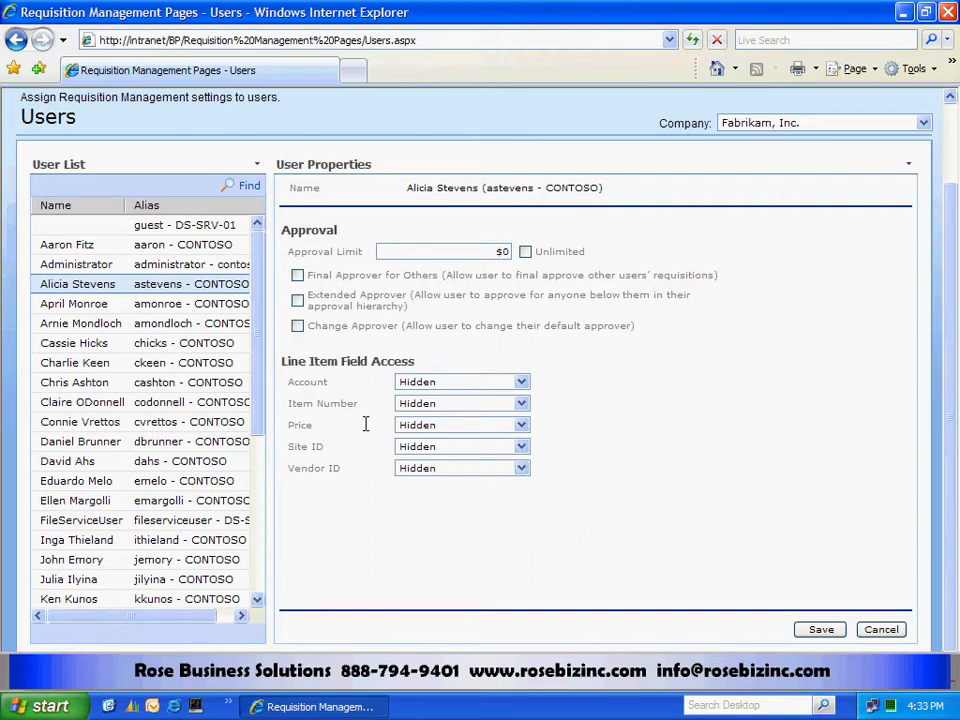
click(521, 382)
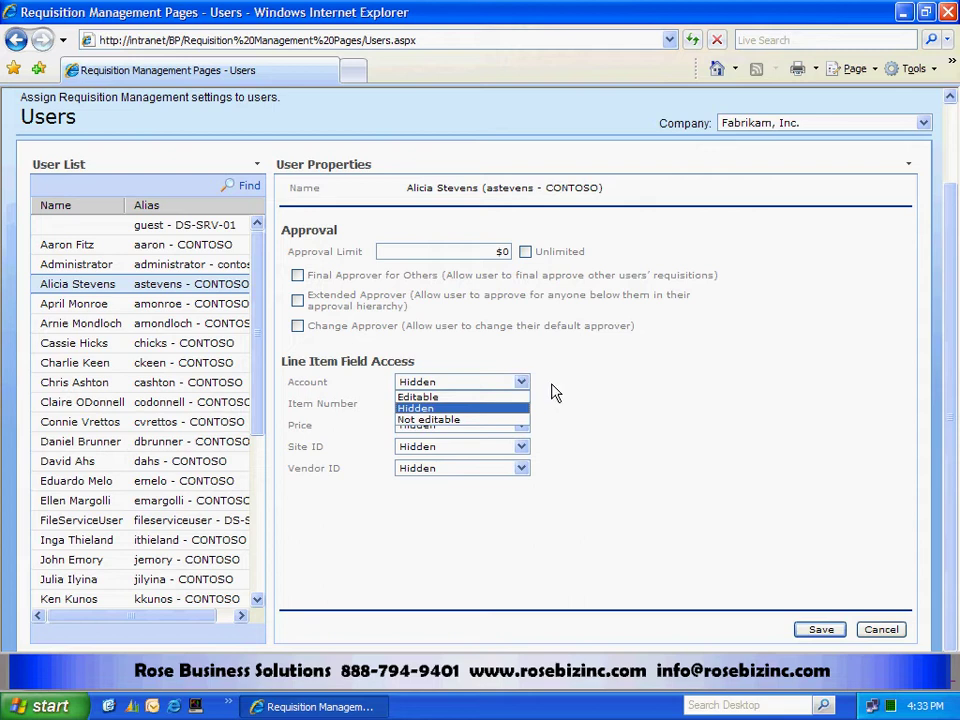
click(553, 392)
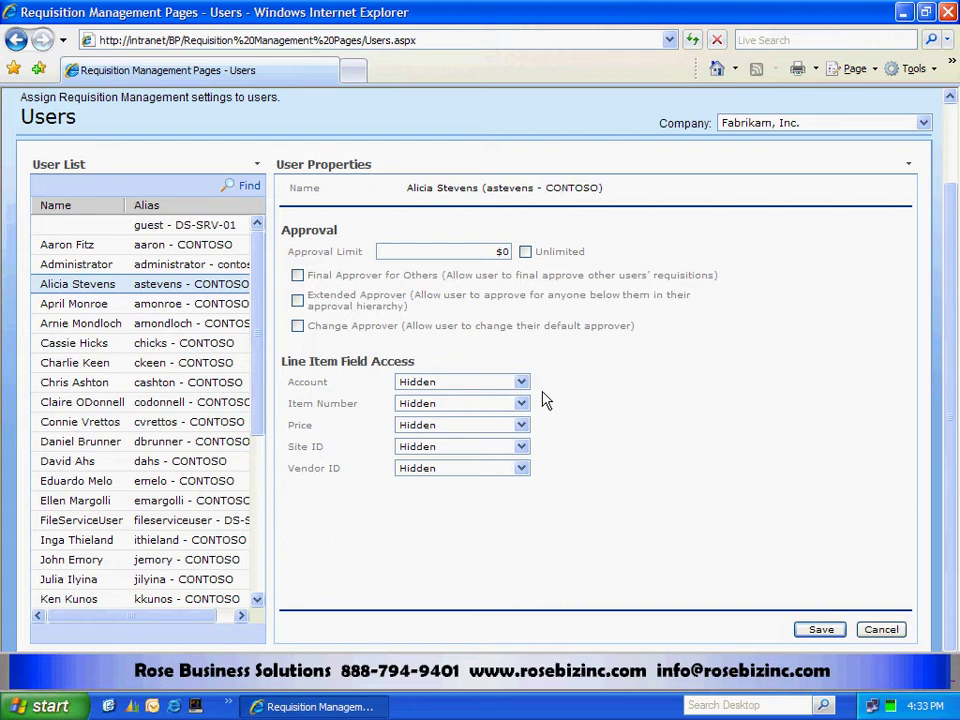
drag(258, 601, 258, 601)
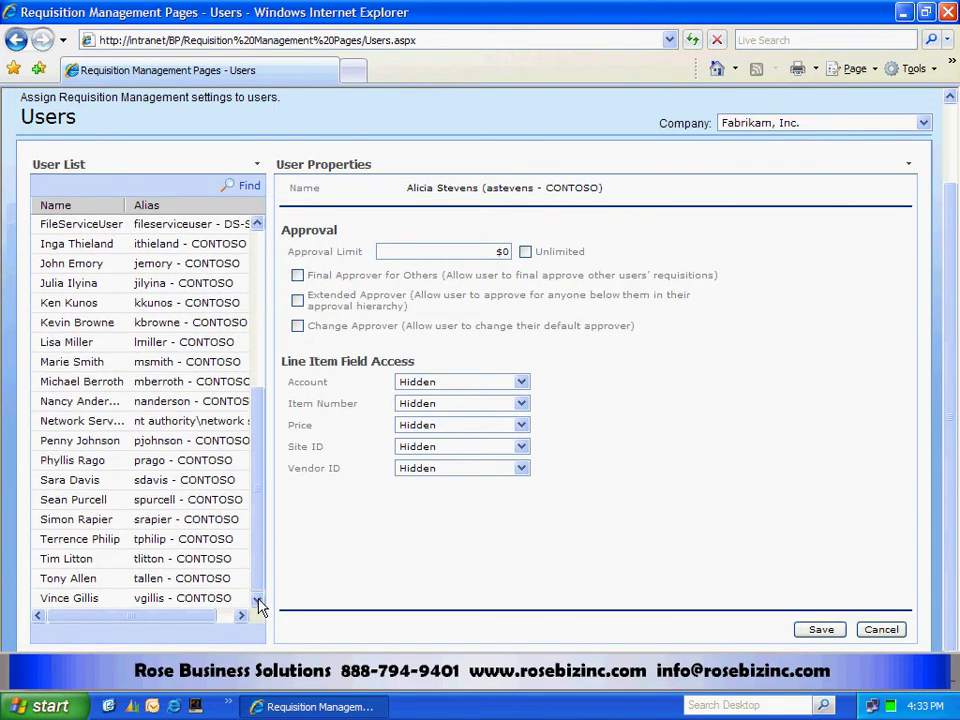
- Display a user with unlimited approval, all three approver options, and every line item field Editable
click(84, 461)
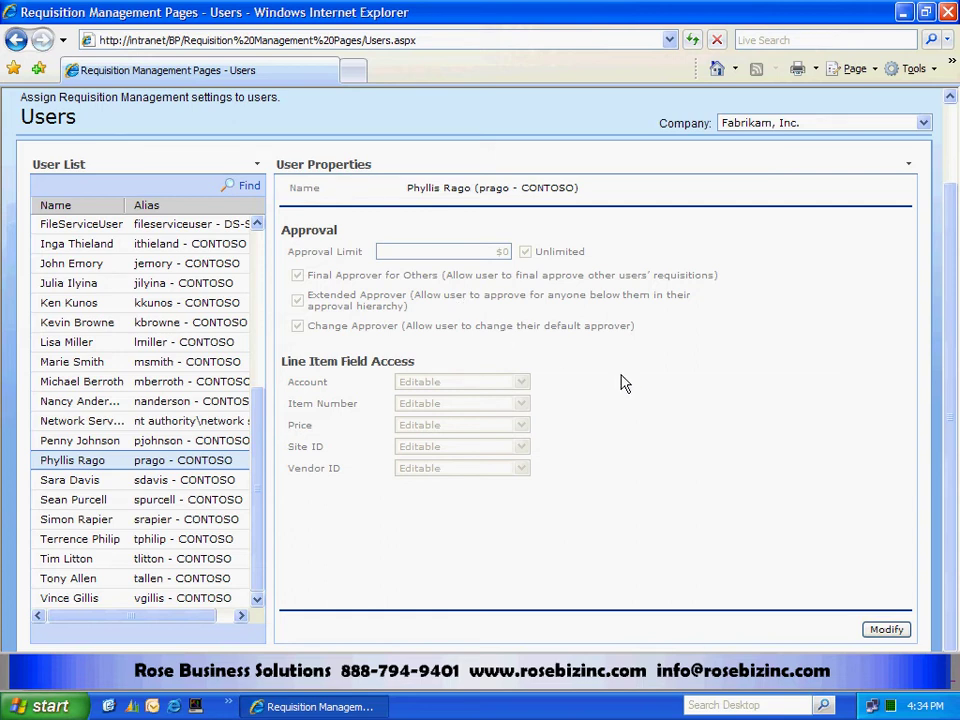
scroll(771, 450, up, 2)
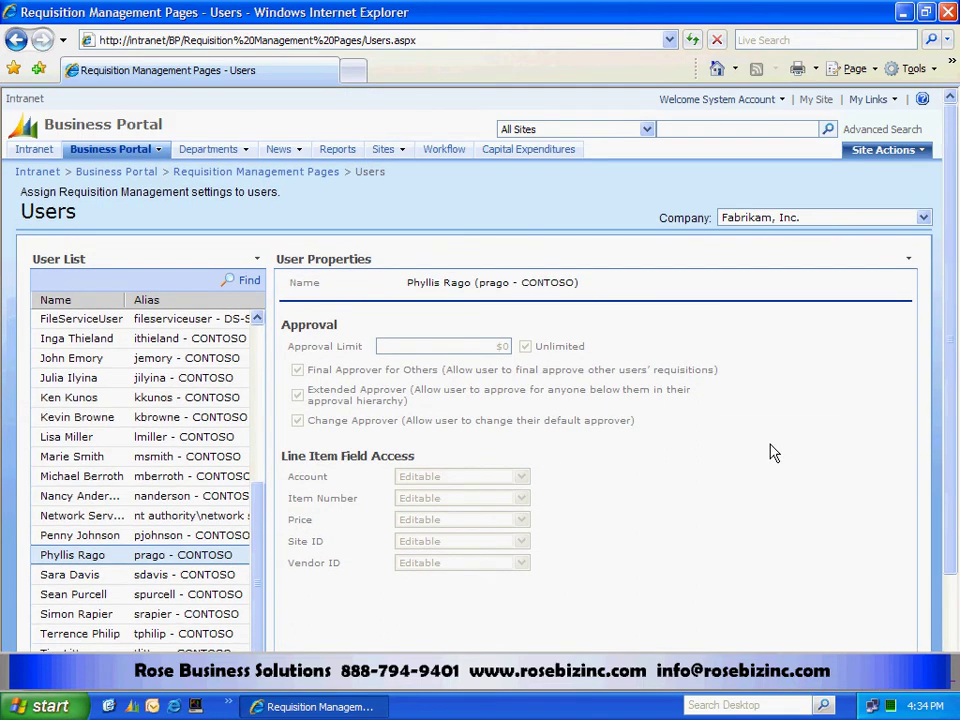
- Browse the Roles page to Accounting Specialist, with approval limit 0 and both approver options off
click(221, 174)
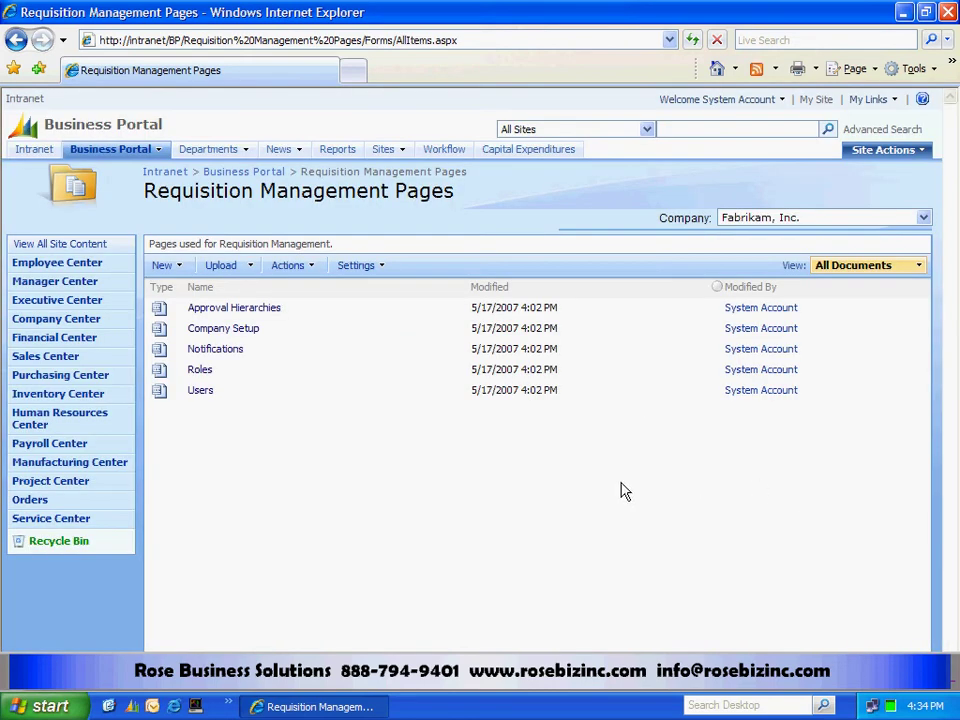
click(200, 371)
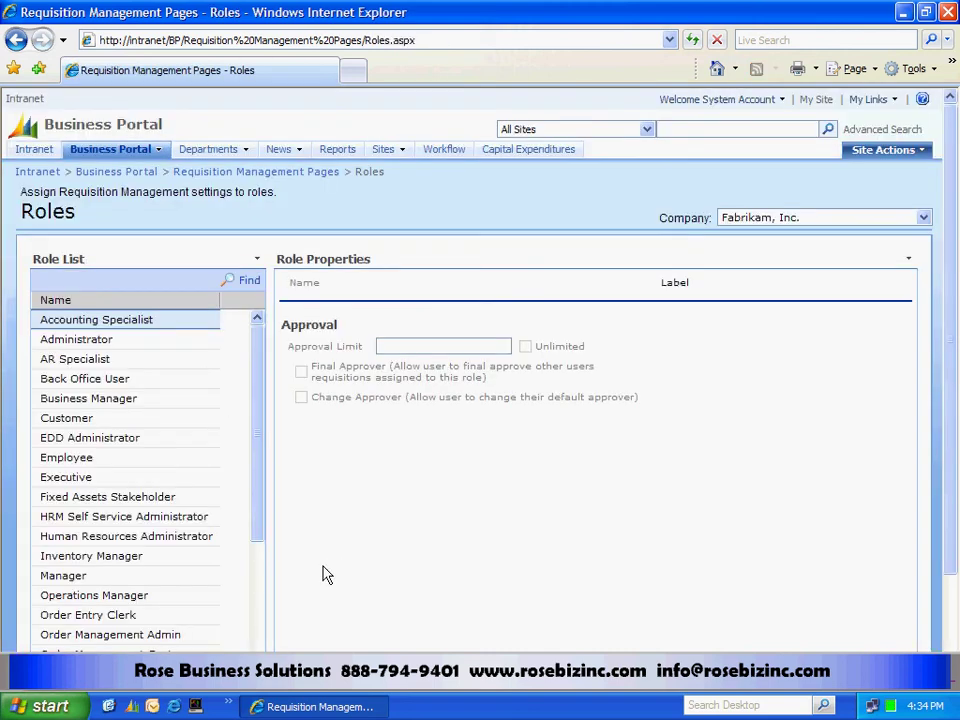
scroll(270, 583, down, 2)
click(257, 617)
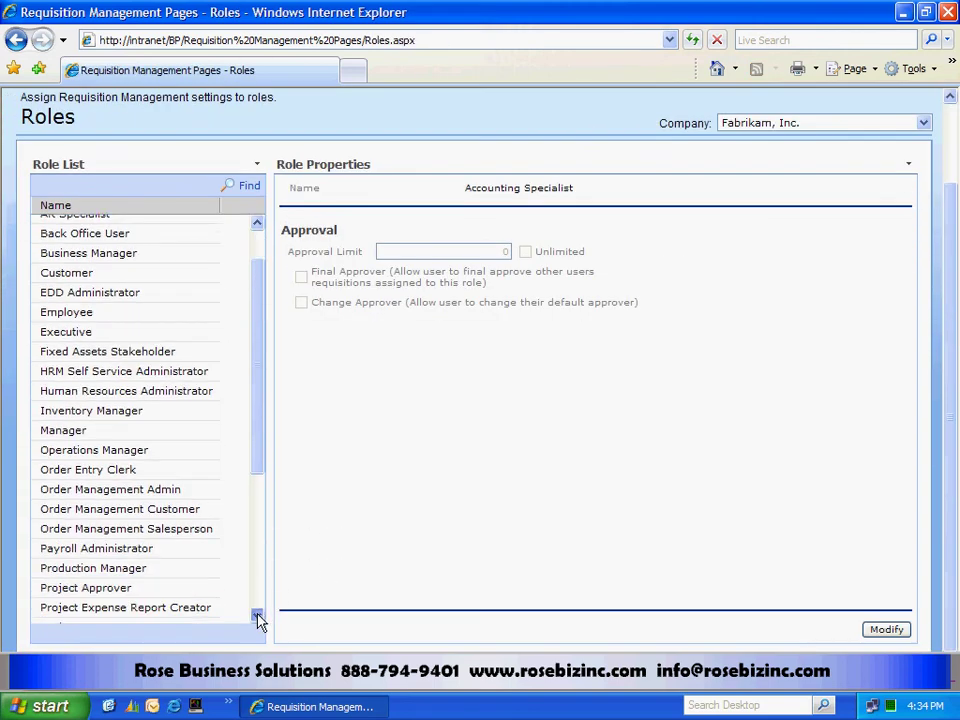